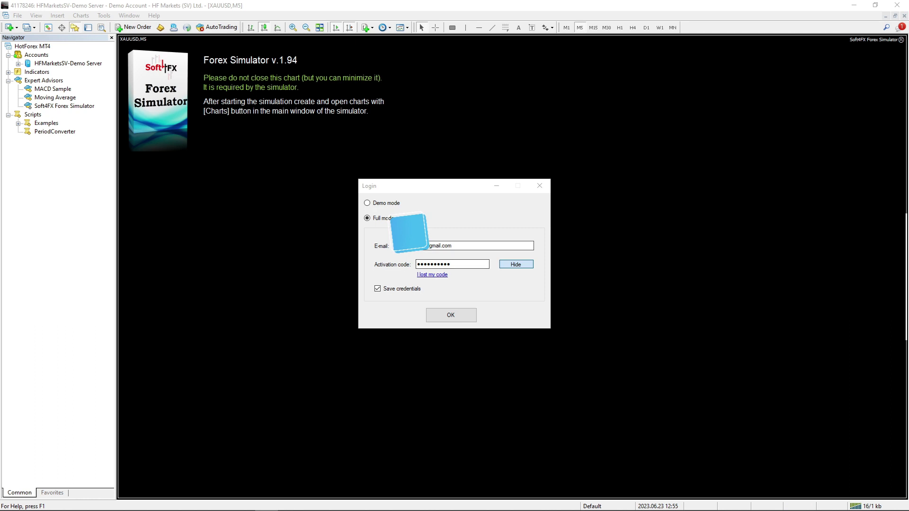
Step: Log in to the simulator in full mode with the credentials already filled in
left_click(430, 191)
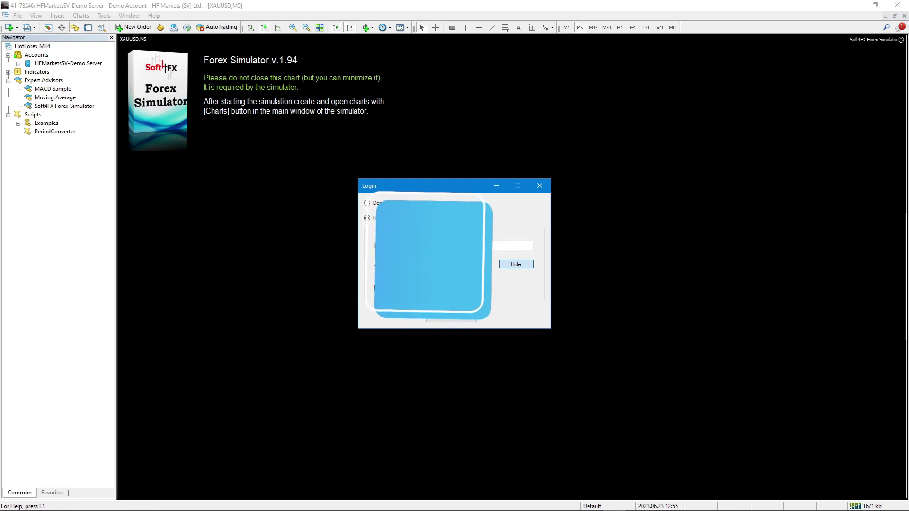
left_click_drag(436, 183, 461, 196)
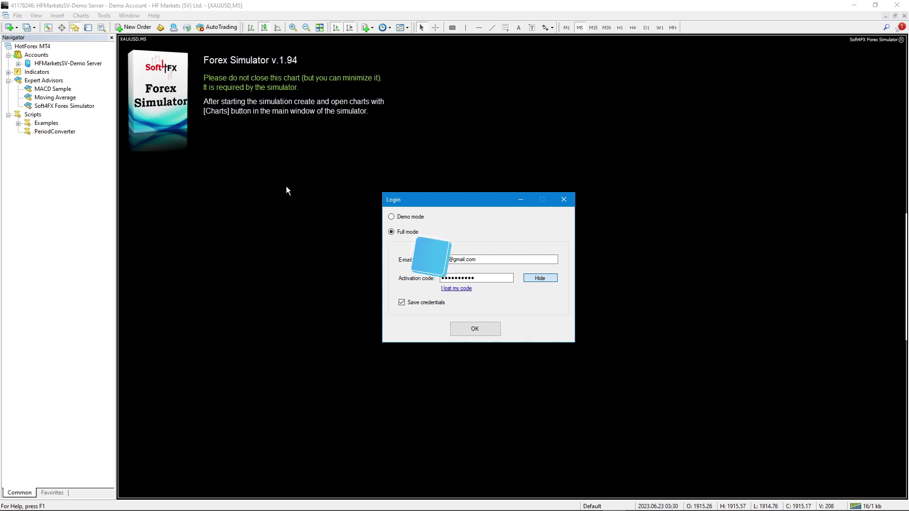
left_click(440, 183)
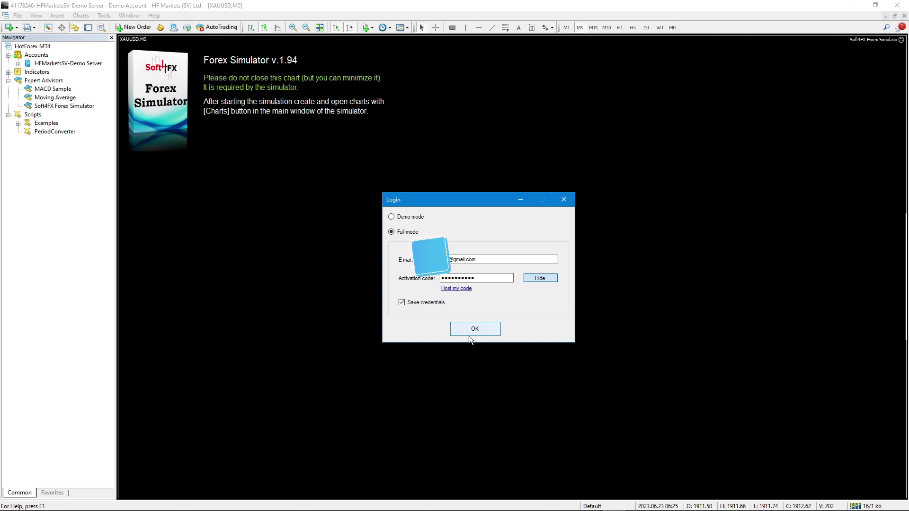
left_click(478, 328)
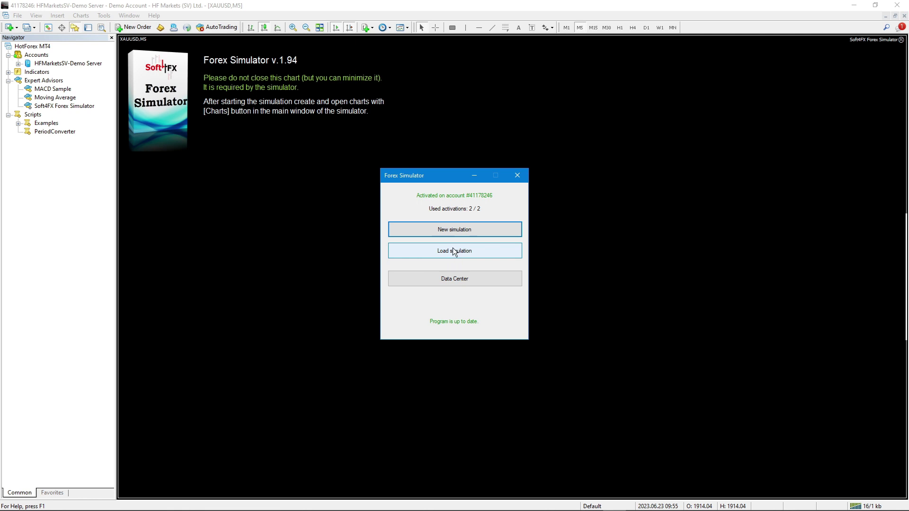
Step: Update the GBPJPY historical tick data in the Data Center, keeping Dukascopy as the data provider, and close the Data Center
left_click(452, 283)
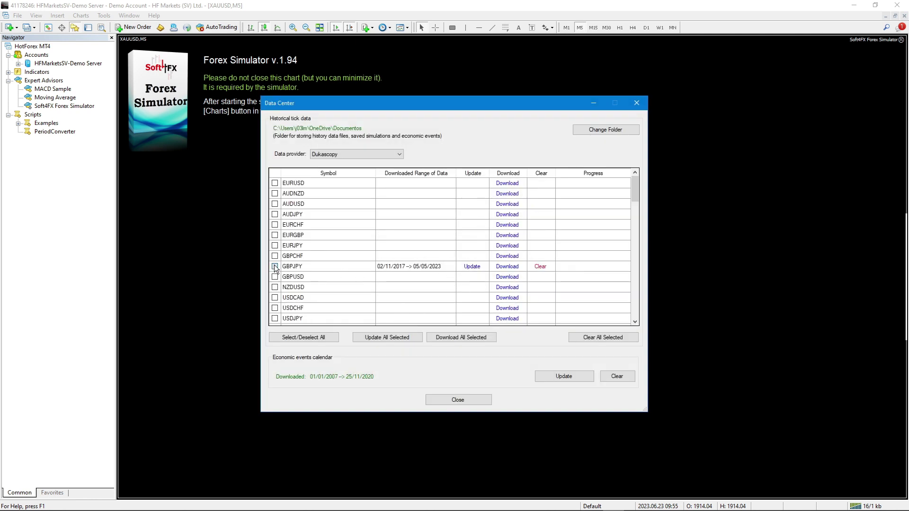
left_click(472, 267)
scroll(312, 231, "down", 5)
scroll(313, 232, "up", 5)
left_click(333, 155)
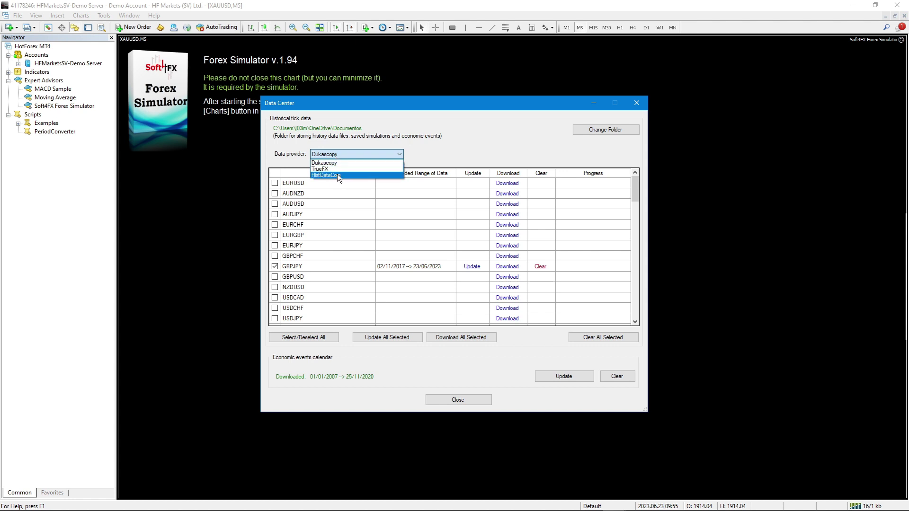
left_click(331, 163)
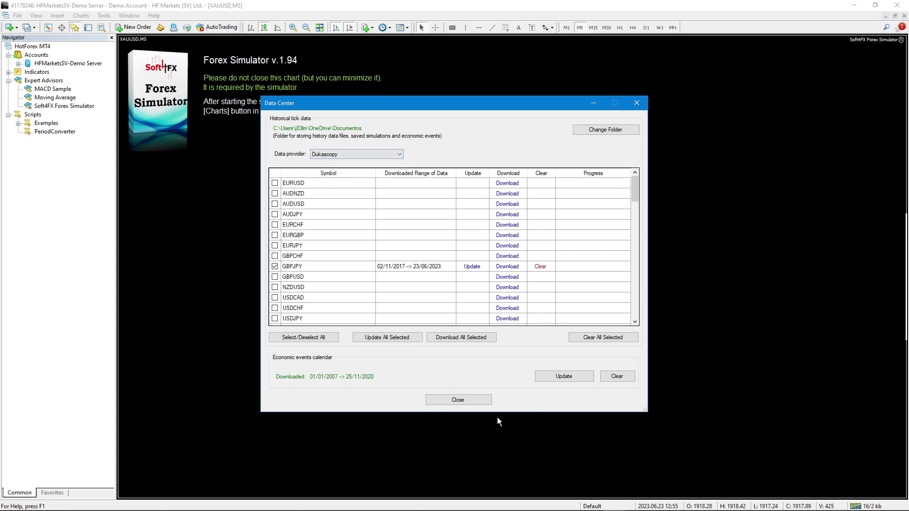
left_click(473, 400)
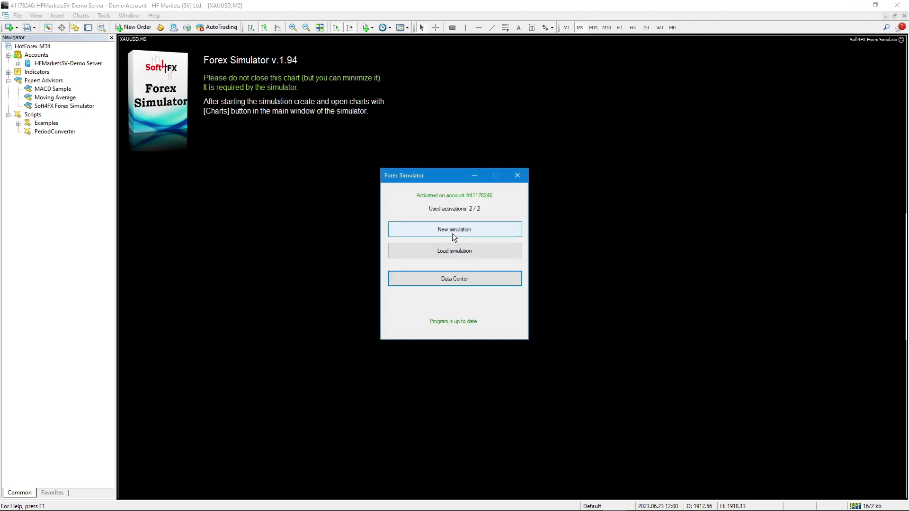
Step: Create a new GBPJPY simulation and set its start date to 06/02/2023
left_click(454, 232)
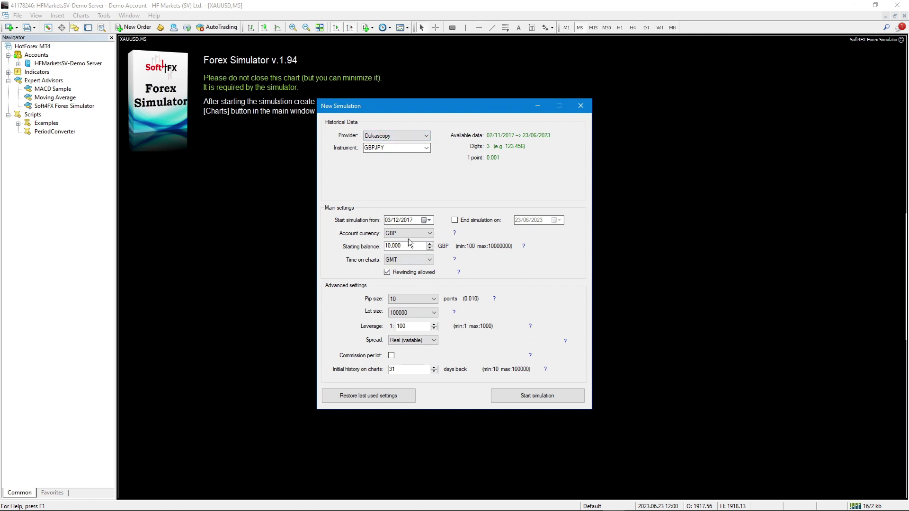
left_click(428, 220)
left_click(457, 235)
left_click(437, 233)
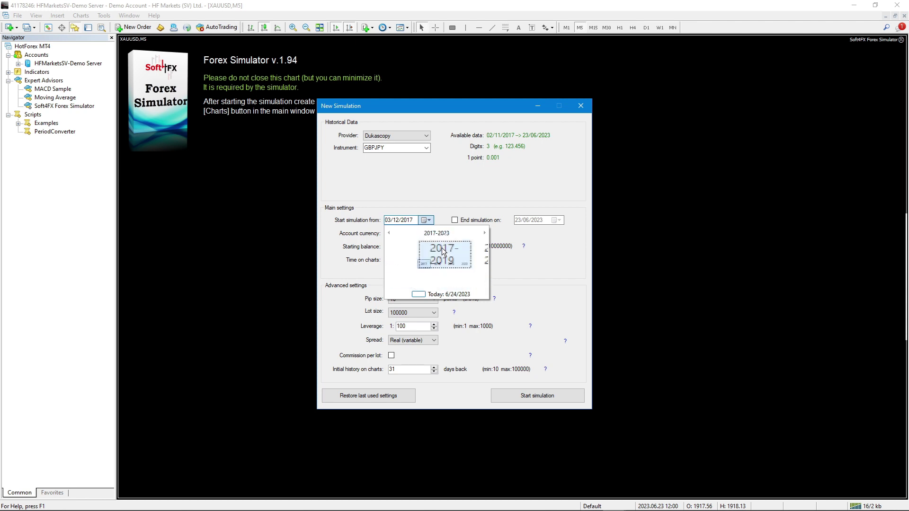
scroll(464, 266, "down", 1)
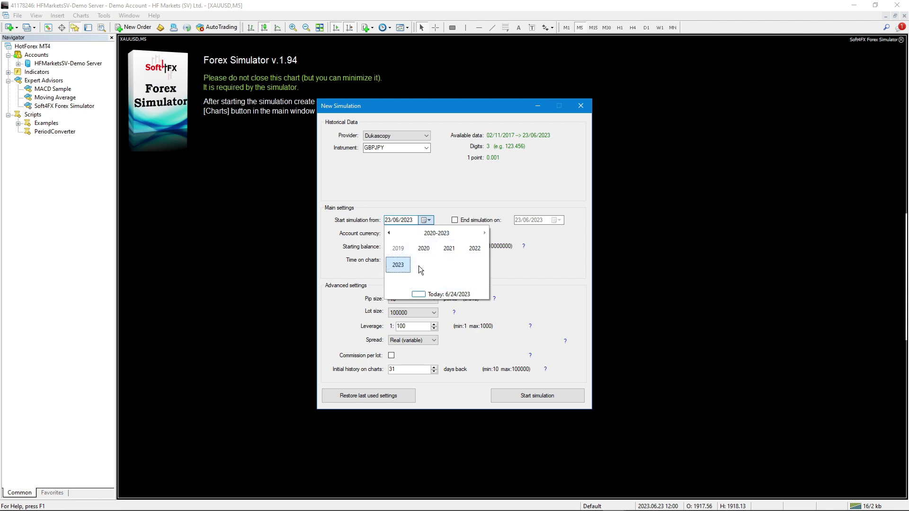
left_click(398, 264)
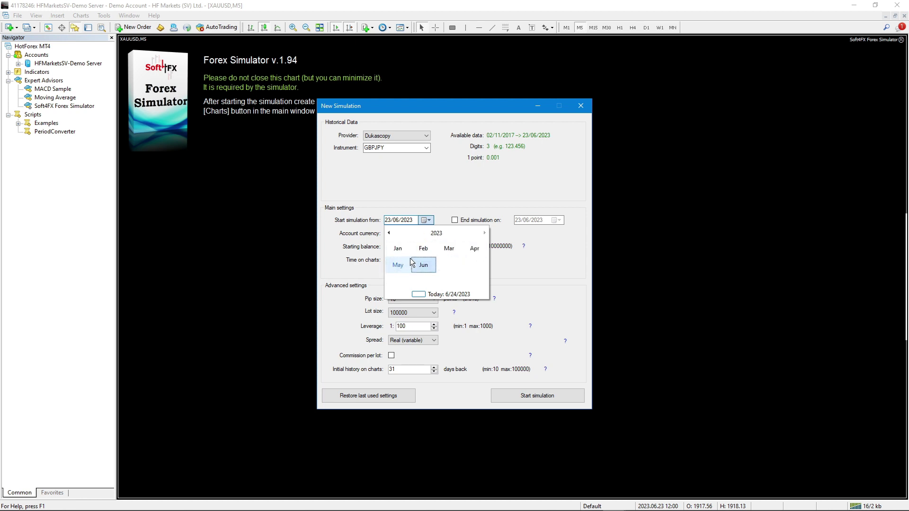
left_click(424, 250)
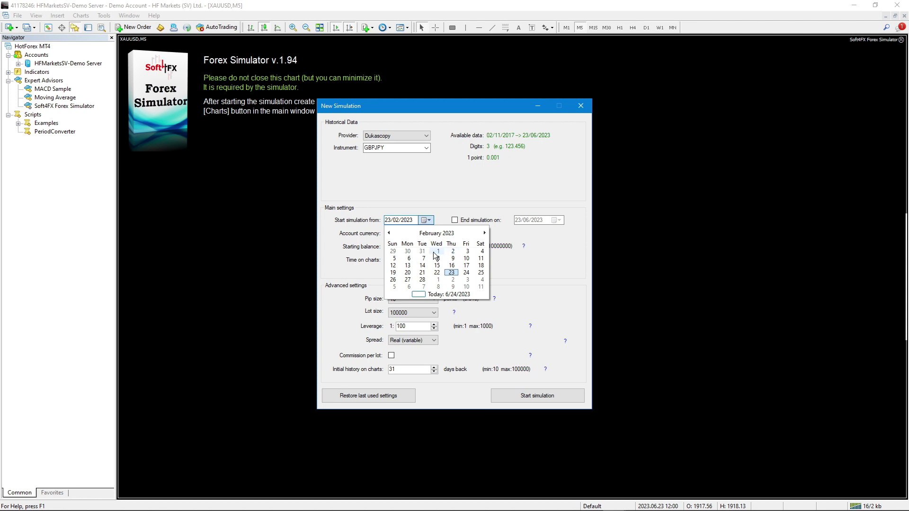
left_click(409, 258)
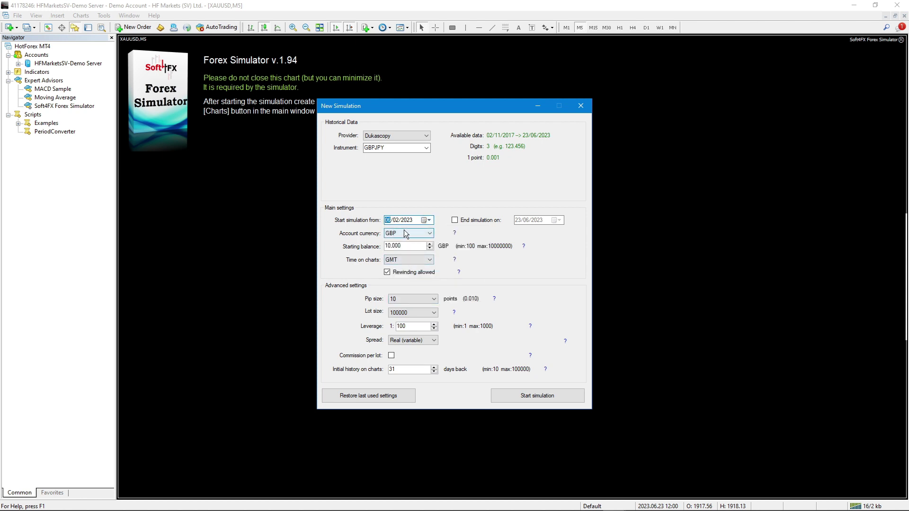
Step: Set the time on charts to New York Close and keep rewinding allowed
left_click(406, 245)
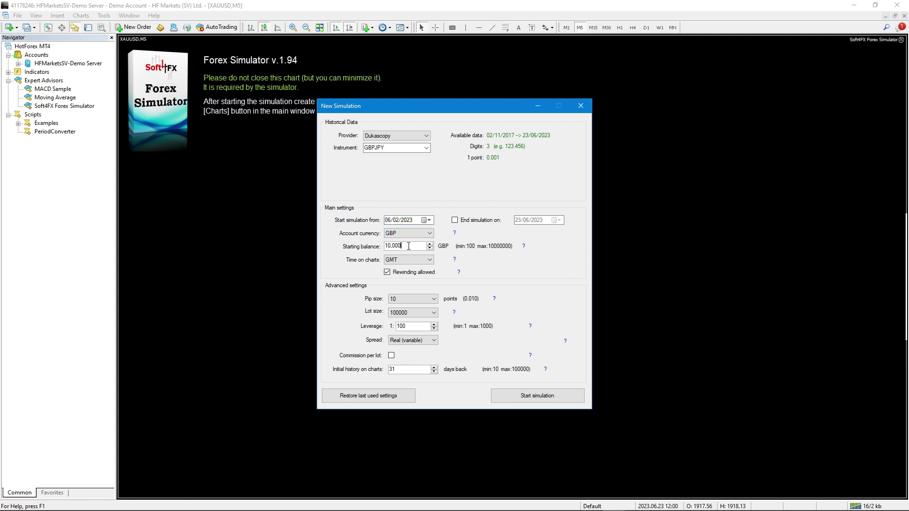
left_click(410, 261)
left_click(399, 278)
left_click(387, 273)
Step: Enable the commission per lot and enter its amount in GBP
left_click(391, 356)
left_click_drag(411, 356, 365, 364)
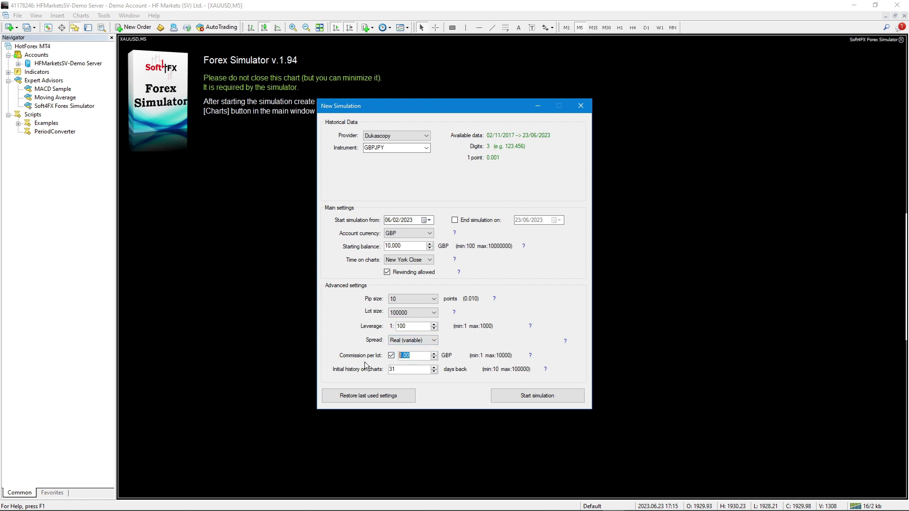
type("7")
type("6")
Step: Set the initial history on charts to 120 days back and start the simulation
key("Tab")
type("120")
left_click(546, 395)
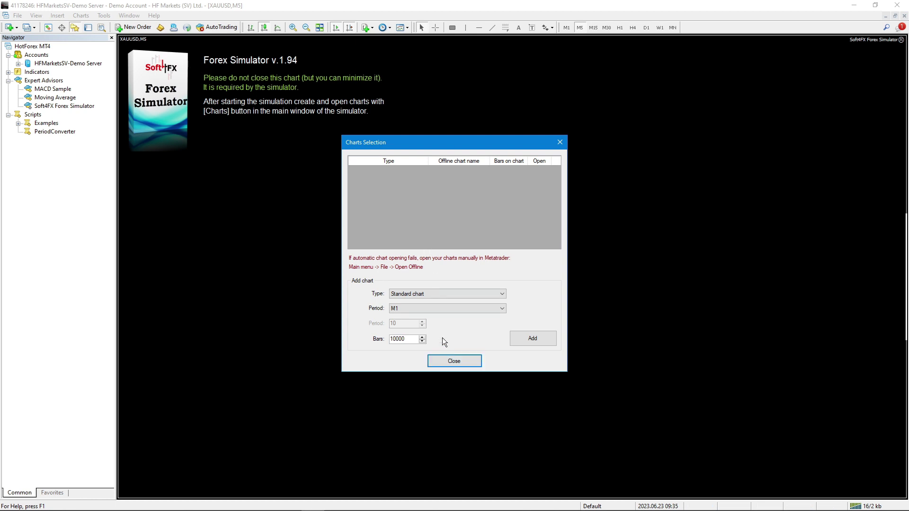
Step: Add standard charts for the M15 and M30 periods to the simulation
left_click(412, 308)
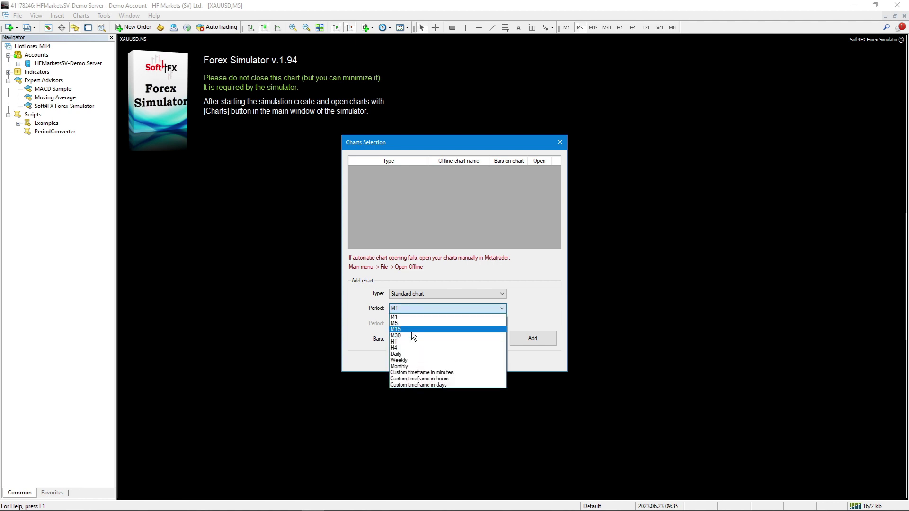
left_click(412, 329)
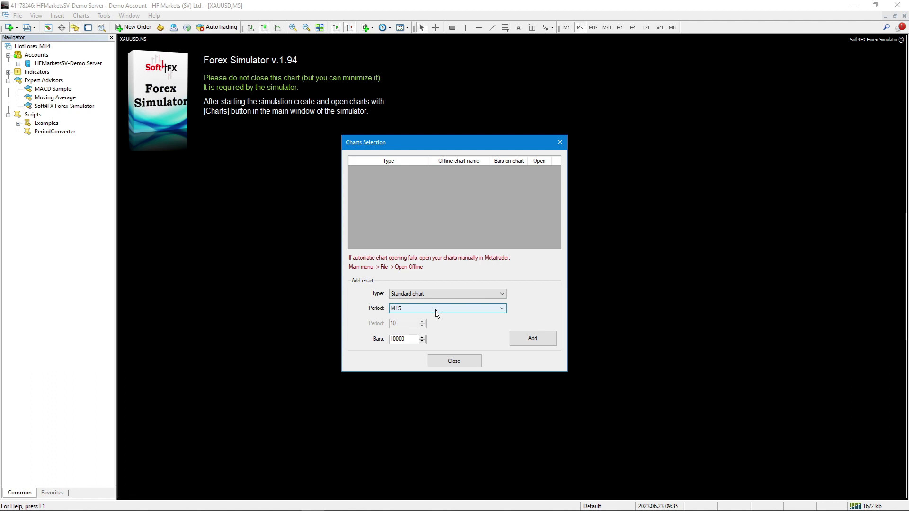
left_click(533, 341)
left_click(466, 308)
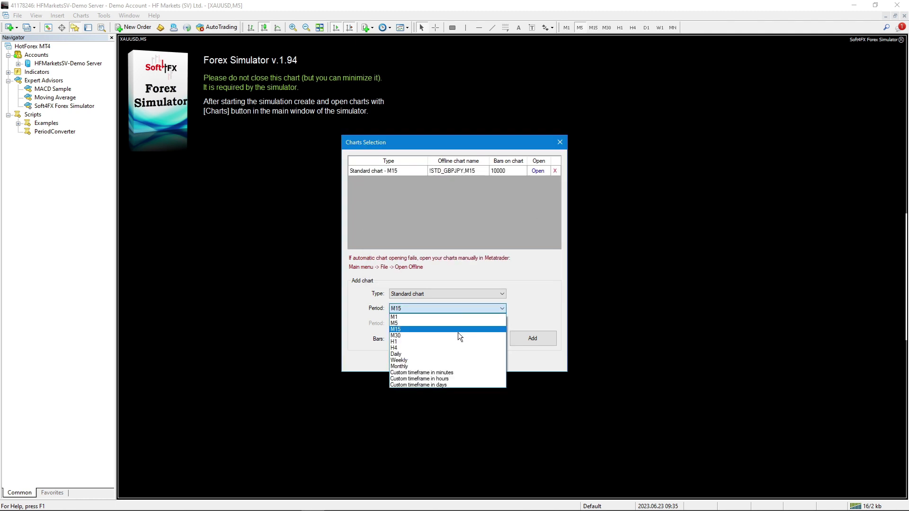
left_click(462, 335)
left_click(518, 339)
Step: Add standard charts for the H1 and H4 periods to the simulation
left_click(436, 308)
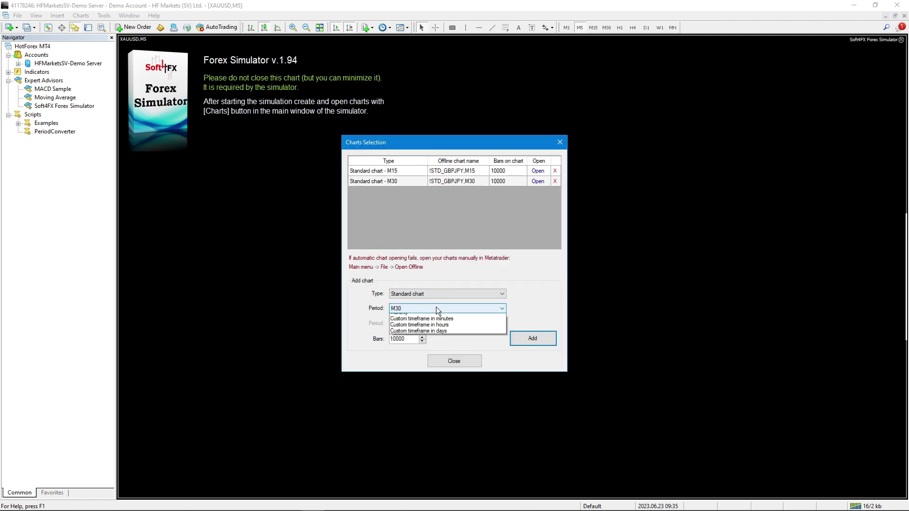
left_click(430, 342)
left_click(524, 340)
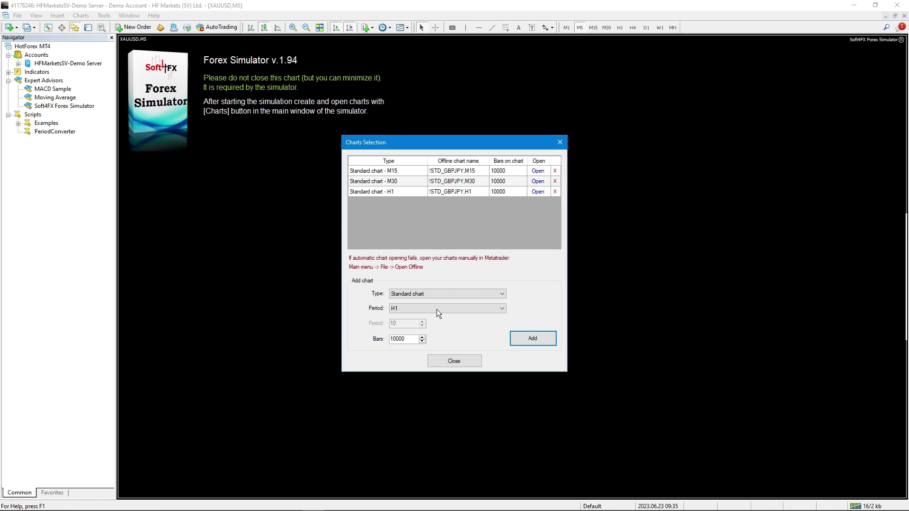
left_click(436, 309)
left_click(442, 349)
left_click(526, 337)
Step: Add standard charts for the Daily and Weekly periods to the simulation
left_click(445, 308)
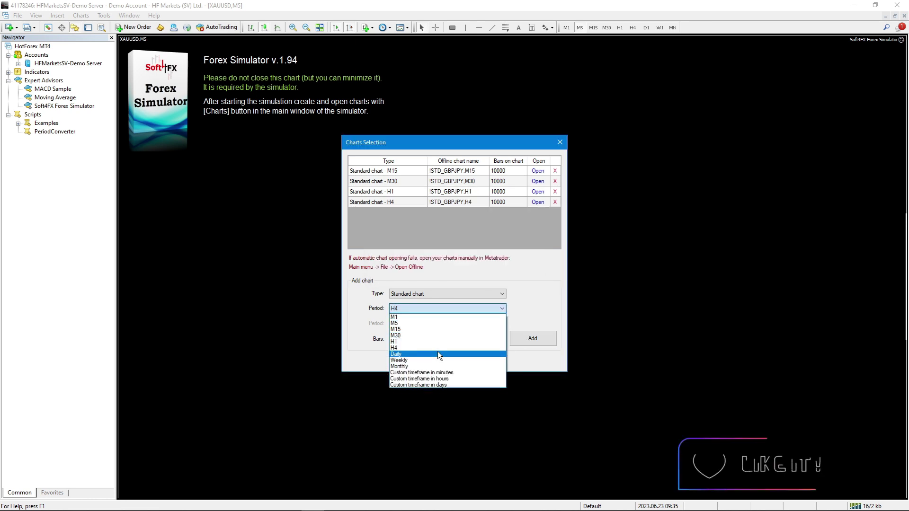
left_click(437, 351)
left_click(529, 341)
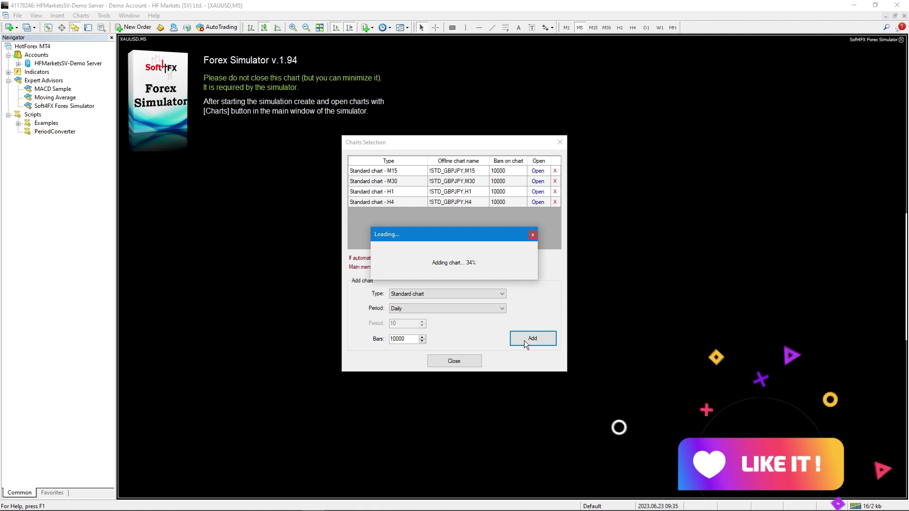
left_click(478, 312)
left_click(427, 350)
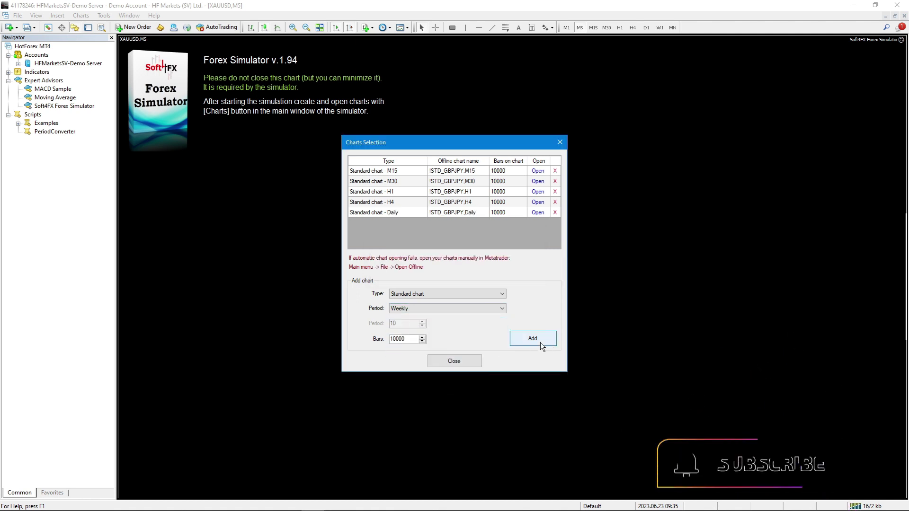
left_click(540, 342)
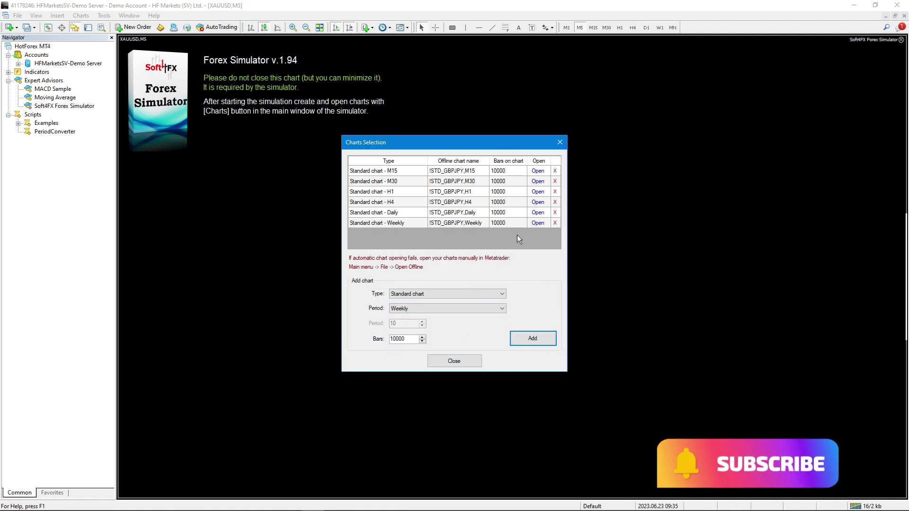
Step: Open the M15, M30, H1, H4, Daily and Weekly charts and close the chart selection
left_click(538, 172)
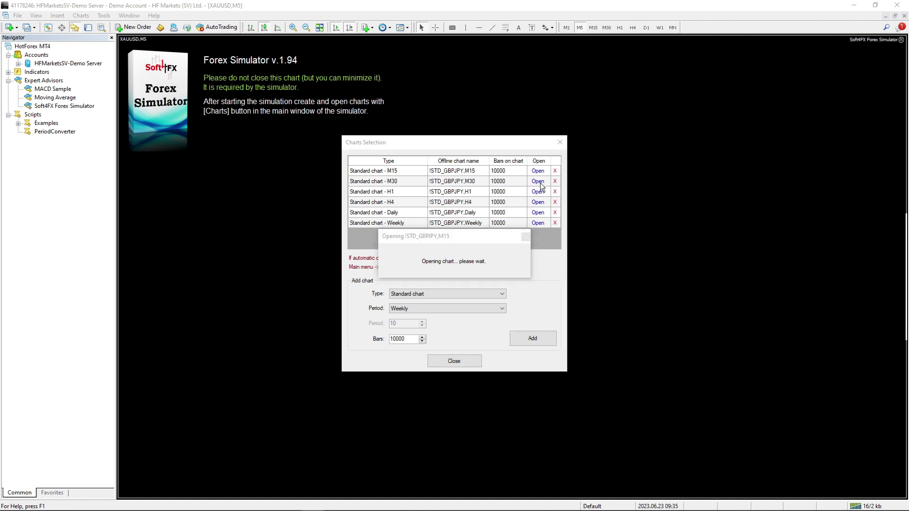
left_click(538, 183)
left_click(538, 192)
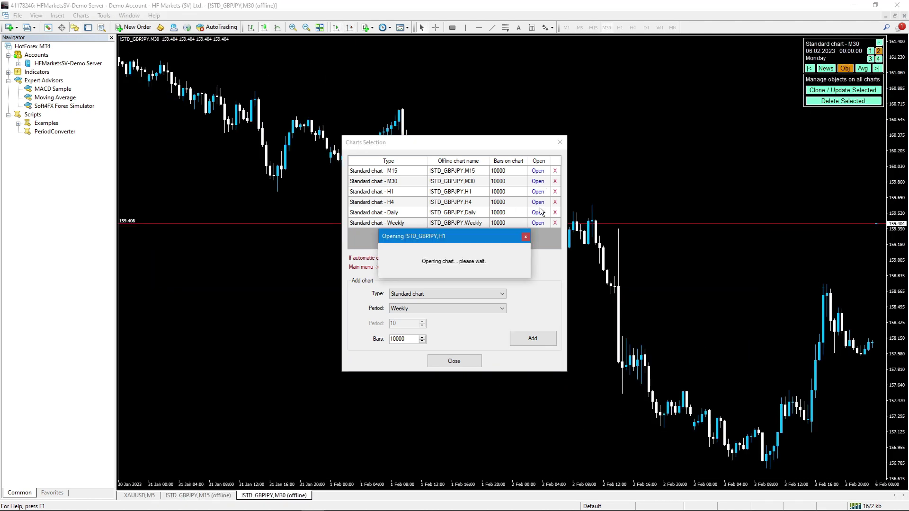
left_click(539, 202)
left_click(538, 214)
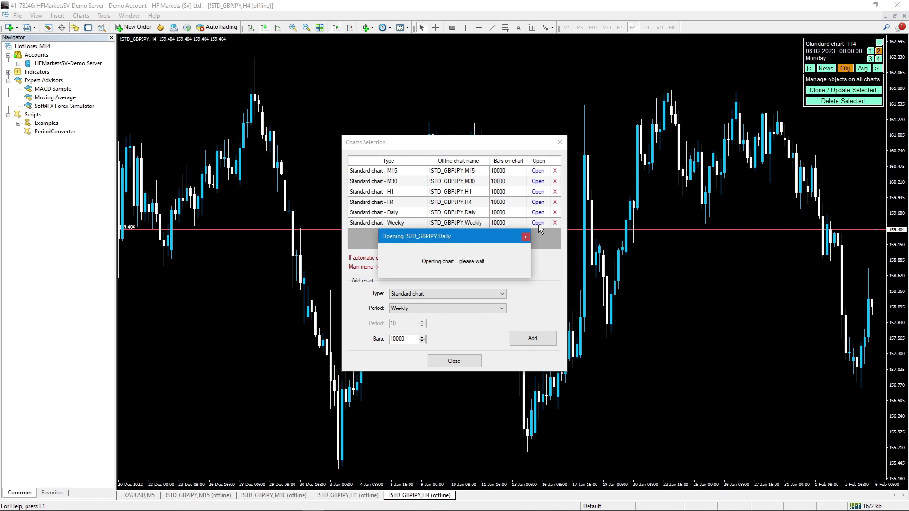
left_click(538, 223)
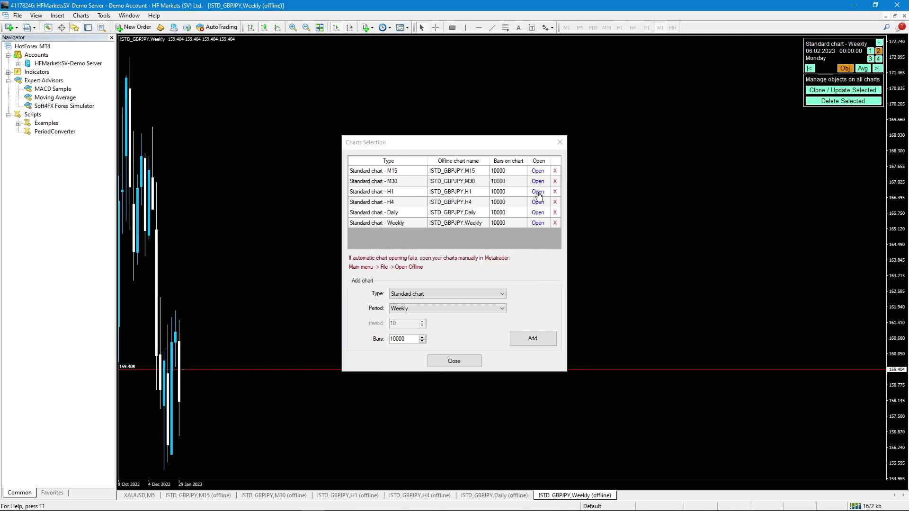
left_click(466, 363)
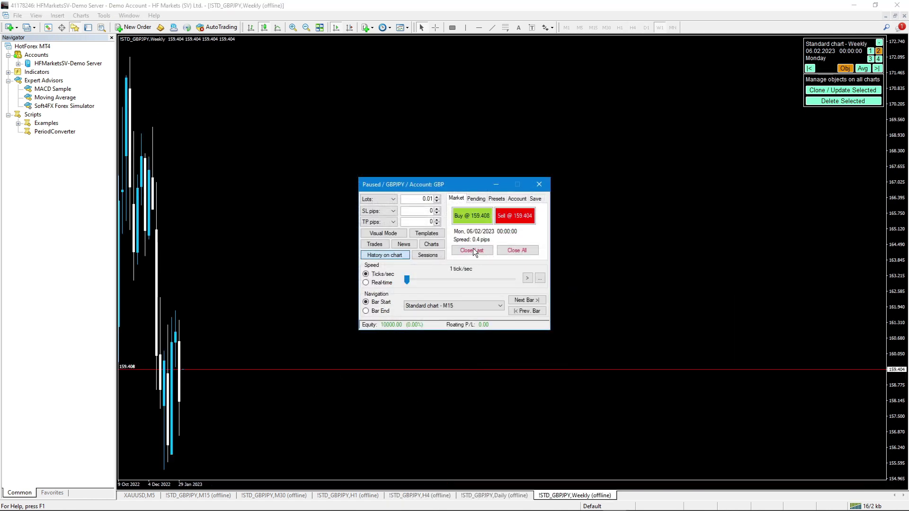
Step: Close the Navigator and move the simulator control window next to the chart's information box
left_click_drag(453, 185, 529, 161)
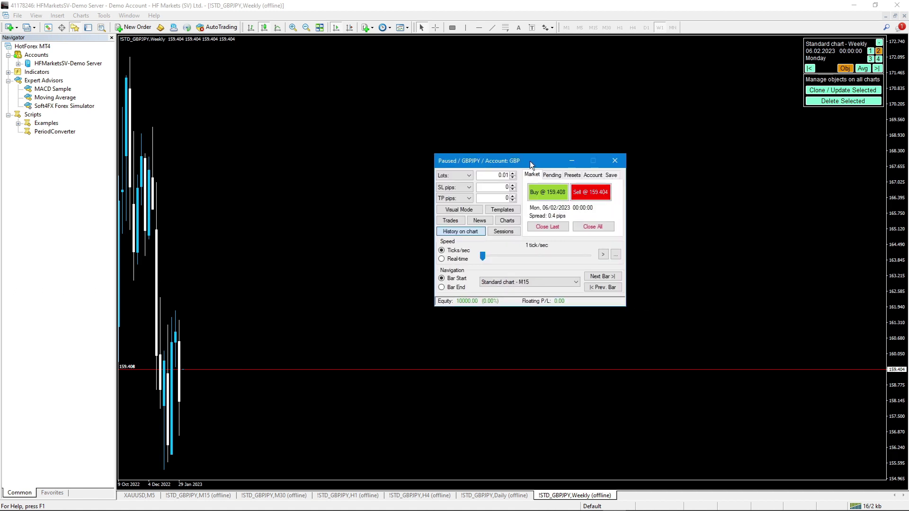
left_click(112, 38)
left_click_drag(539, 162, 712, 54)
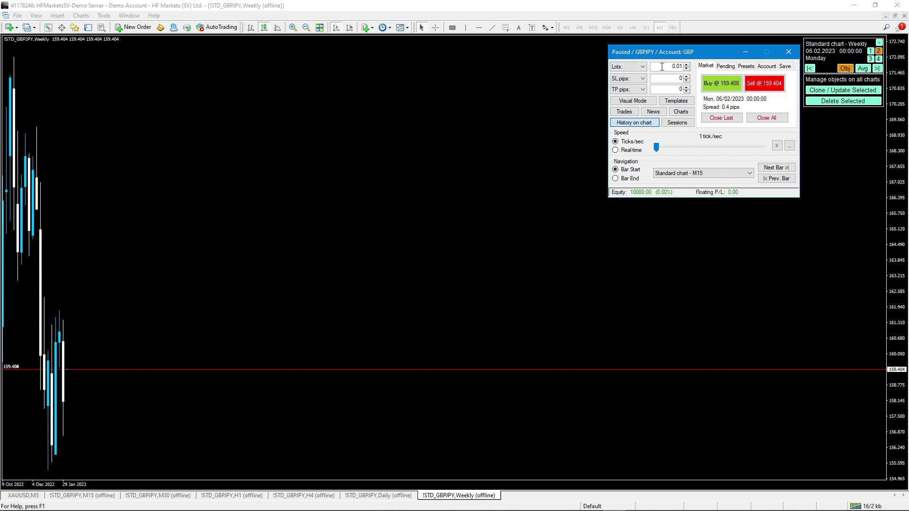
Step: Change the position sizing mode from Lots to Risk % and shift the simulator control window slightly away from the chart's information box
left_click(635, 66)
left_click(634, 80)
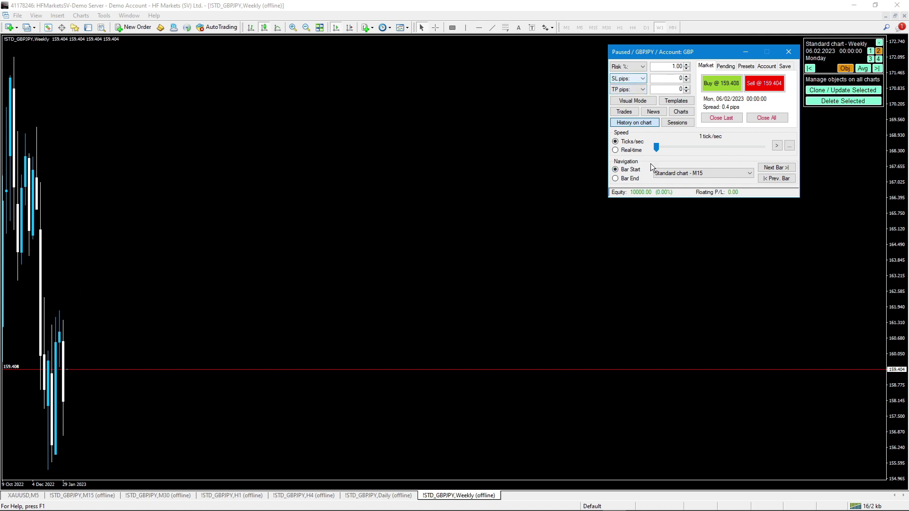
mouse_move(701, 54)
left_mouse_down()
mouse_move(697, 69)
mouse_move(704, 52)
mouse_move(683, 50)
left_mouse_up()
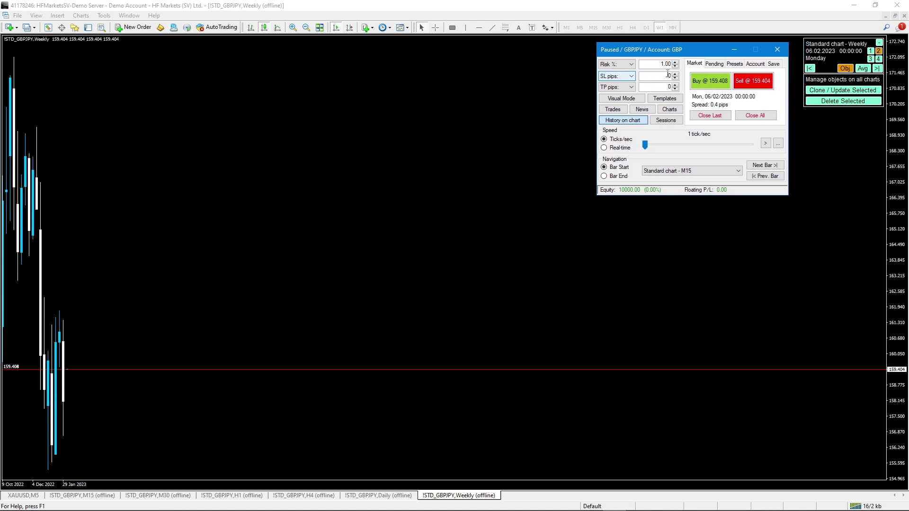